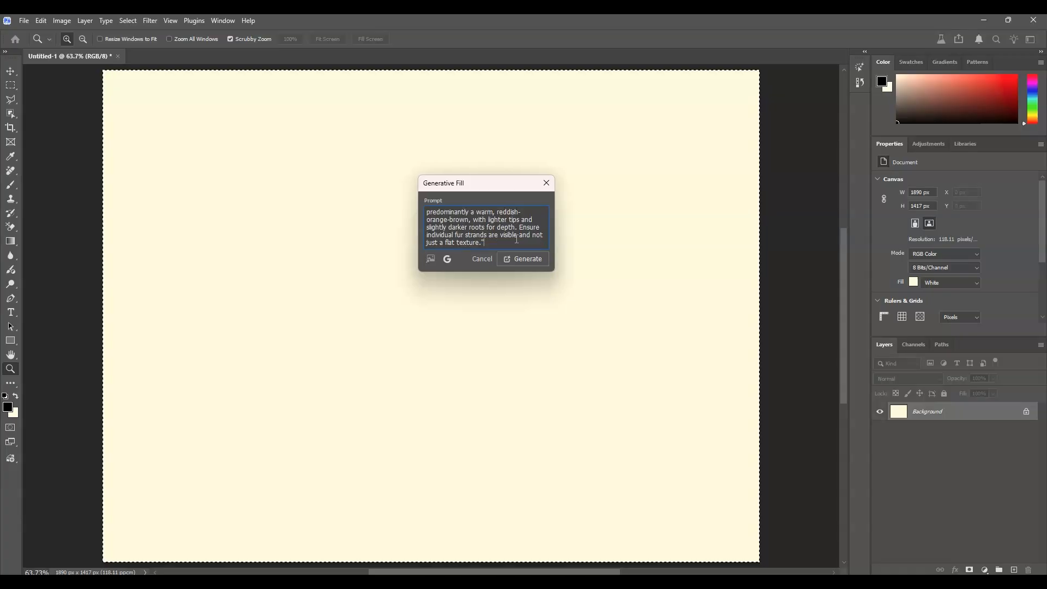
{"action": "left_click", "coordinate": [448, 260]}
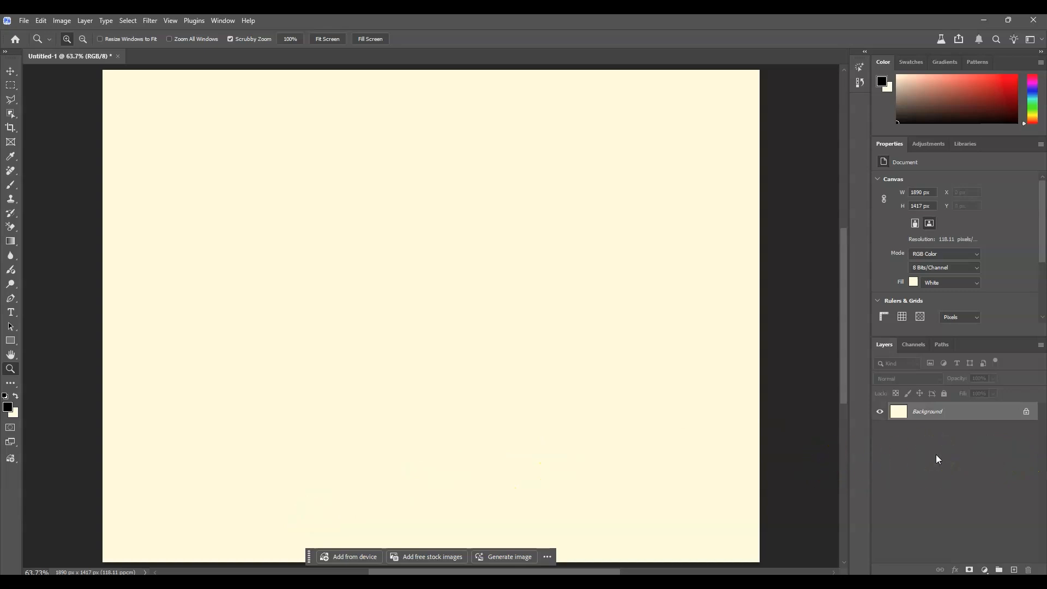
Select the entire cream canvas and open Generative Fill for the selection.
{"action": "key", "text": "ctrl+a"}
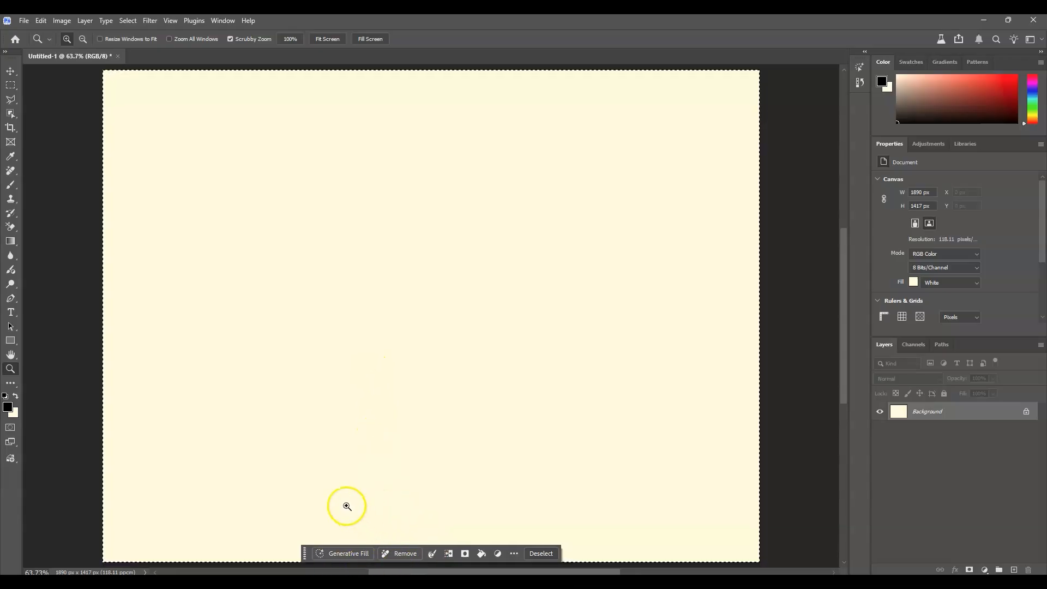
{"action": "left_click", "coordinate": [43, 21]}
{"action": "left_click", "coordinate": [136, 223]}
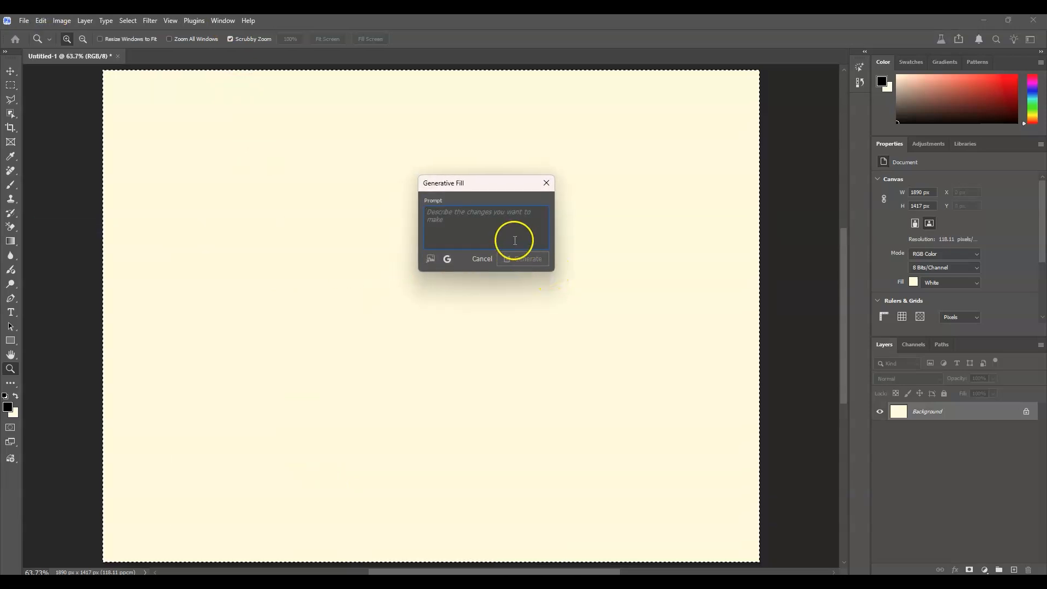
Start the Generative Fill prompt with the words: Make a text 'DOODLE ROYALTY".
{"action": "left_click_drag", "start_coordinate": [489, 223], "coordinate": [403, 210]}
{"action": "key", "text": "BackSpace"}
{"action": "left_click", "coordinate": [475, 207]}
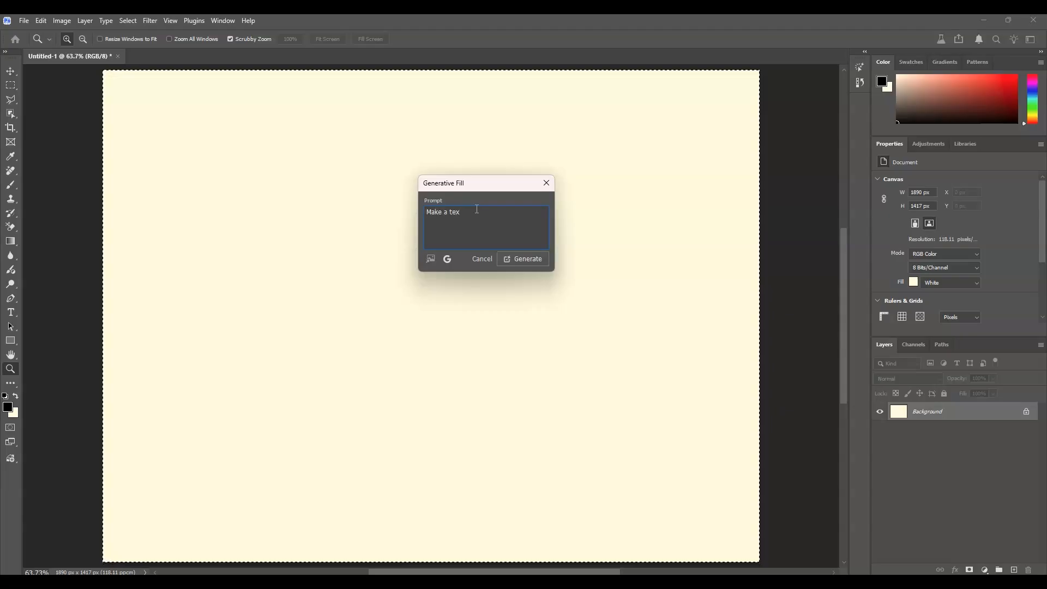
{"action": "left_click", "coordinate": [479, 207]}
{"action": "key", "text": "BackSpace"}
{"action": "key", "text": "BackSpace"}
{"action": "key", "text": "BackSpace"}
{"action": "type", "text": "YALTY."}
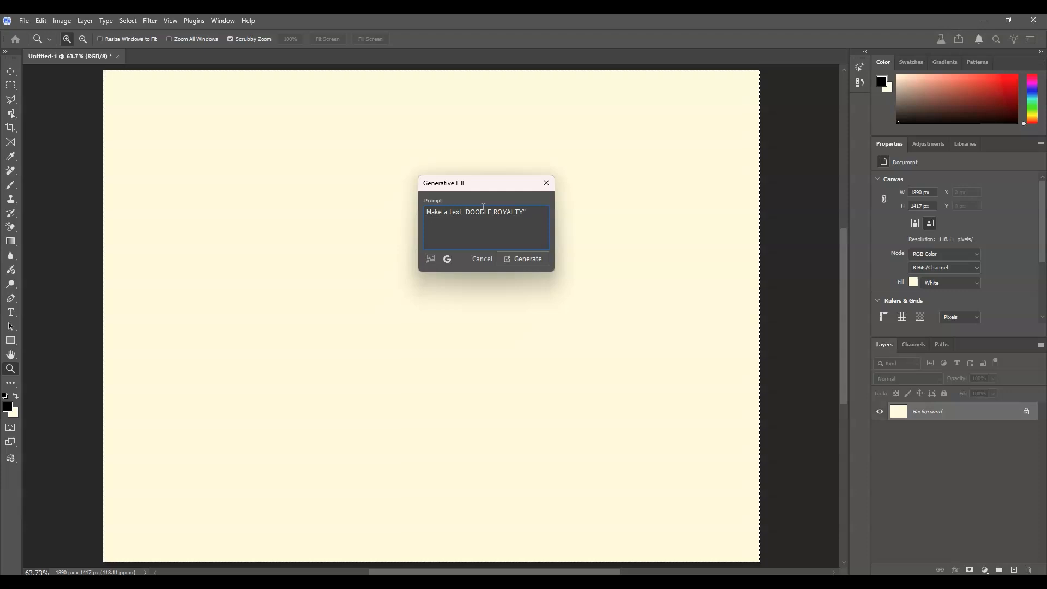
Extend the prompt with the pasted description of detailed, shaggy, warm reddish-orange-brown fur with natural clumping, lighter tips, darker roots and visible individual strands.
{"action": "key", "text": "ctrl+v"}
{"action": "left_click", "coordinate": [530, 211], "text": "shift"}
{"action": "left_click", "coordinate": [530, 212]}
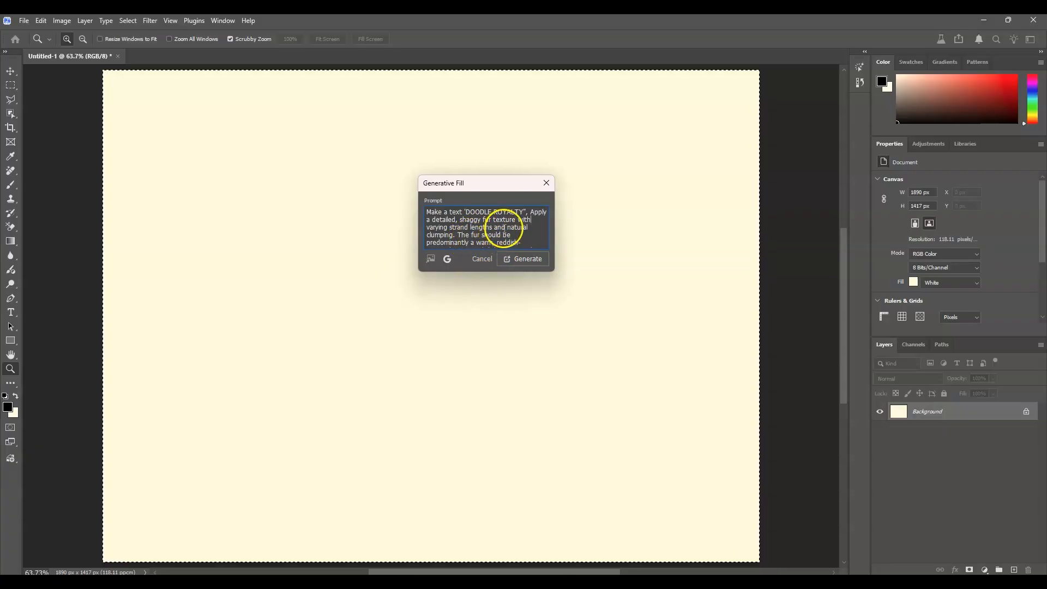
{"action": "scroll", "coordinate": [517, 238], "scroll_direction": "down", "scroll_amount": 1}
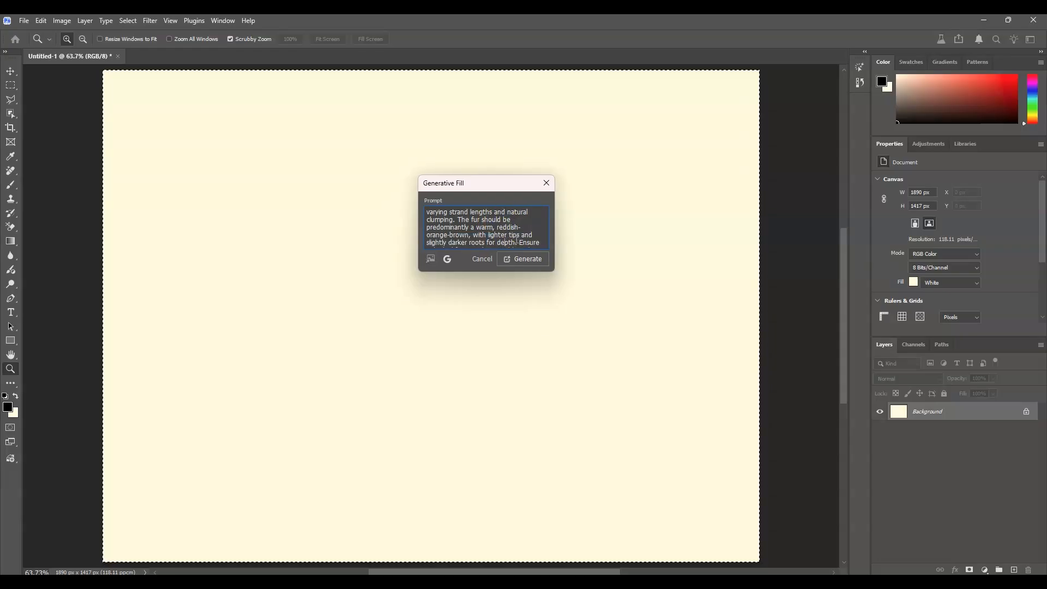
{"action": "scroll", "coordinate": [516, 240], "scroll_direction": "down", "scroll_amount": 1}
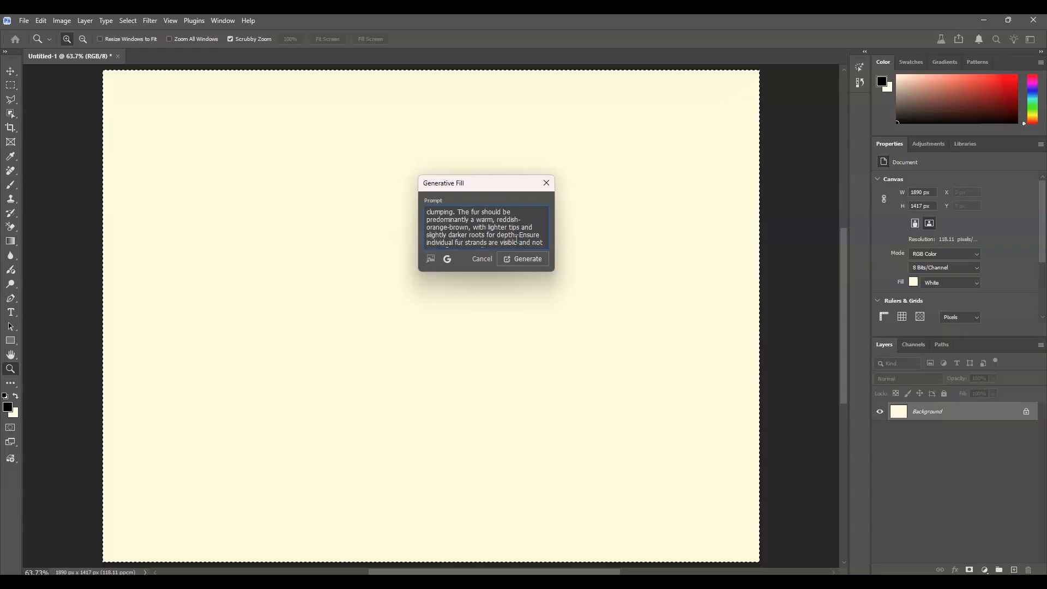
{"action": "scroll", "coordinate": [516, 239], "scroll_direction": "down", "scroll_amount": 1}
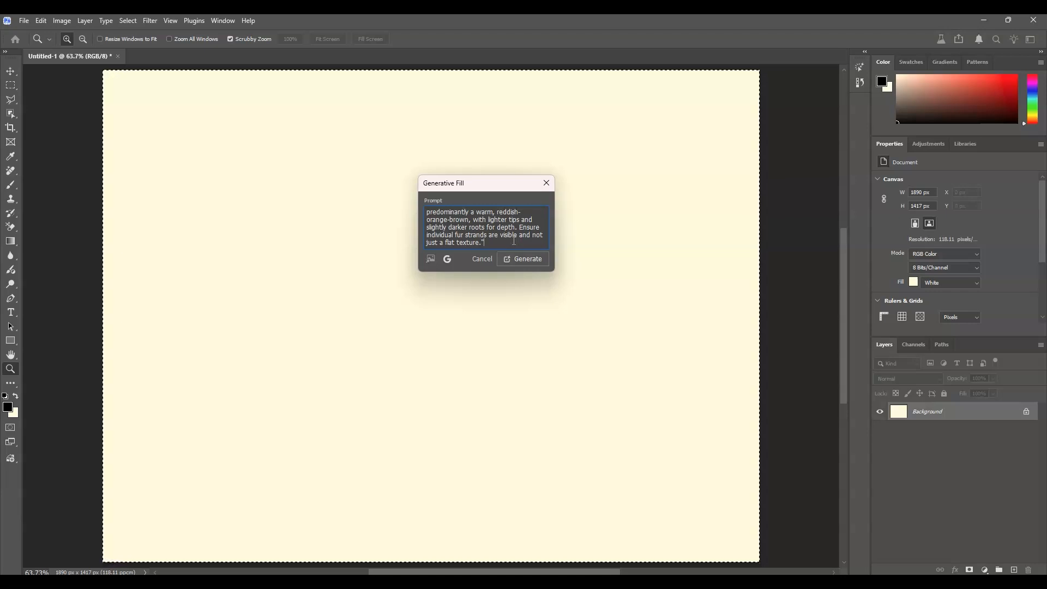
Change the fur colour in the prompt to a warm tan-orange-brown and check the wording.
{"action": "key", "text": "ctrl+a"}
{"action": "left_click", "coordinate": [467, 212]}
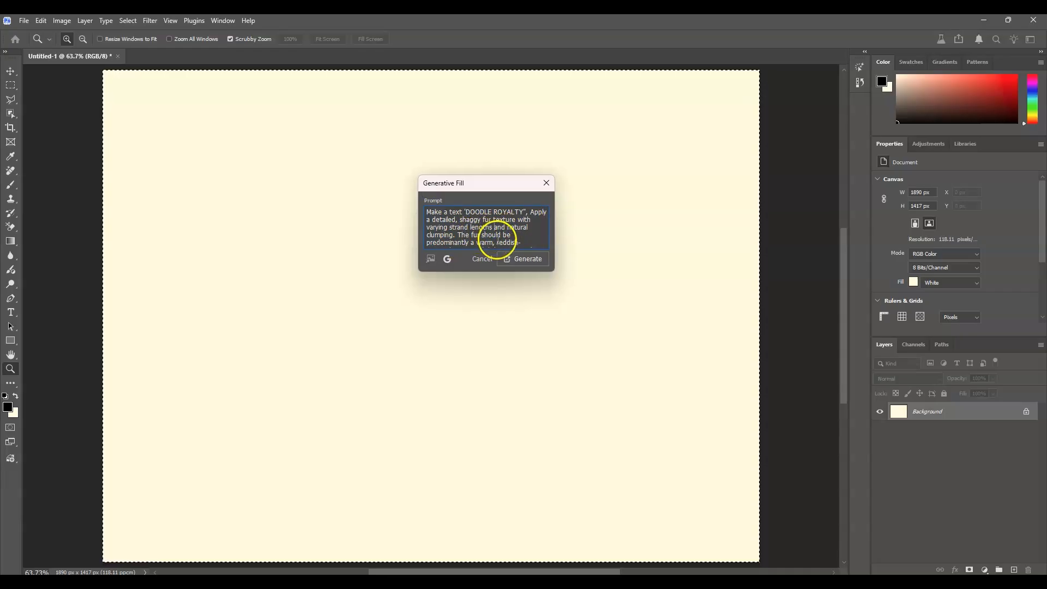
{"action": "scroll", "coordinate": [502, 239], "scroll_direction": "down", "scroll_amount": 2}
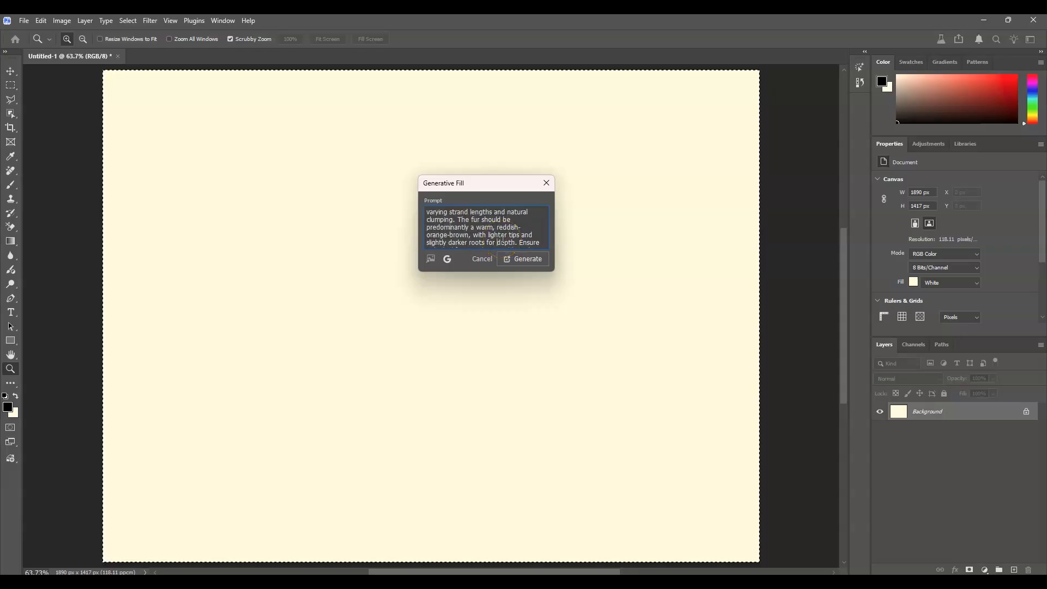
{"action": "left_click", "coordinate": [497, 224]}
{"action": "type", "text": "tan orang"}
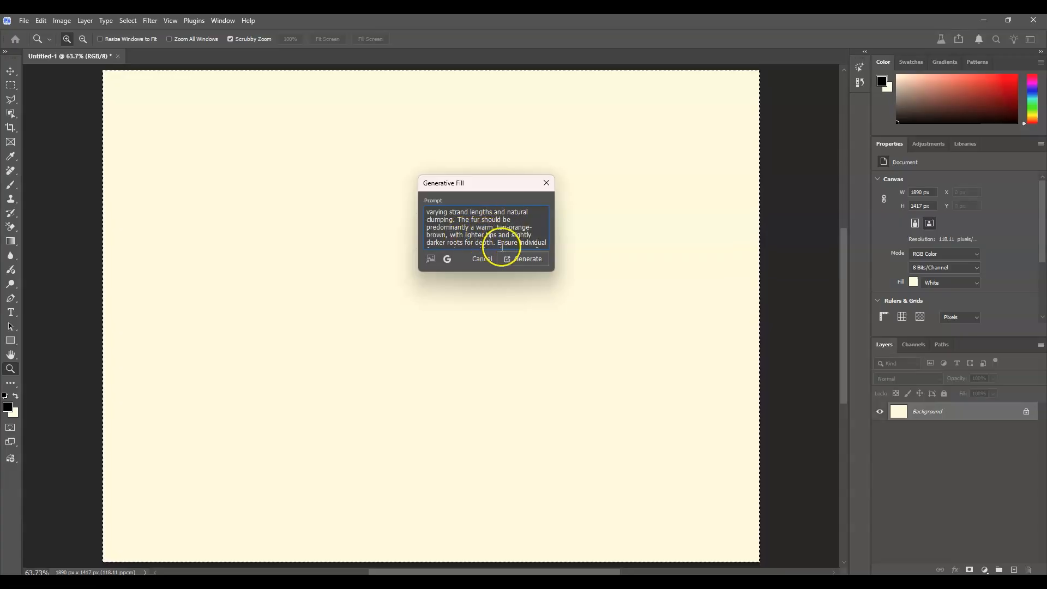
{"action": "left_click_drag", "start_coordinate": [511, 227], "coordinate": [513, 197]}
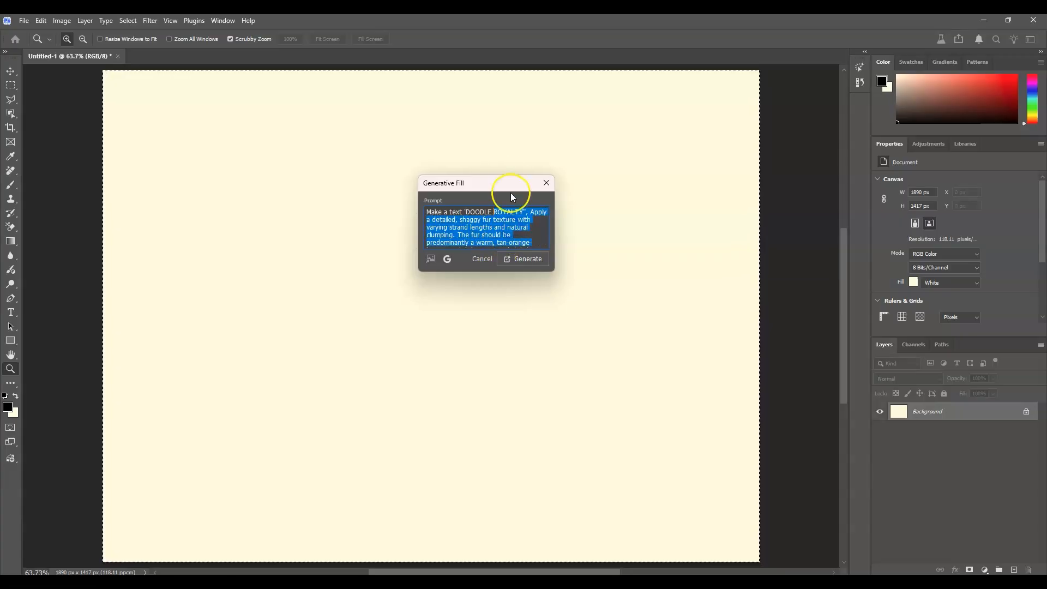
{"action": "left_click", "coordinate": [495, 227]}
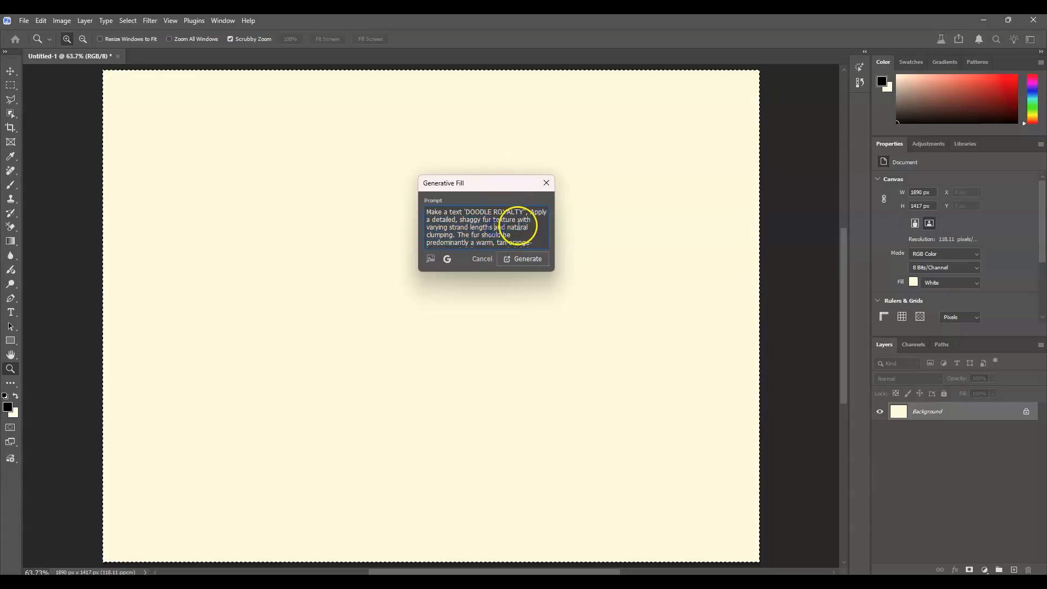
Choose the Gemini 2.5 (Nano Banana) partner model and generate the furry lettering from the prompt.
{"action": "left_click", "coordinate": [447, 260]}
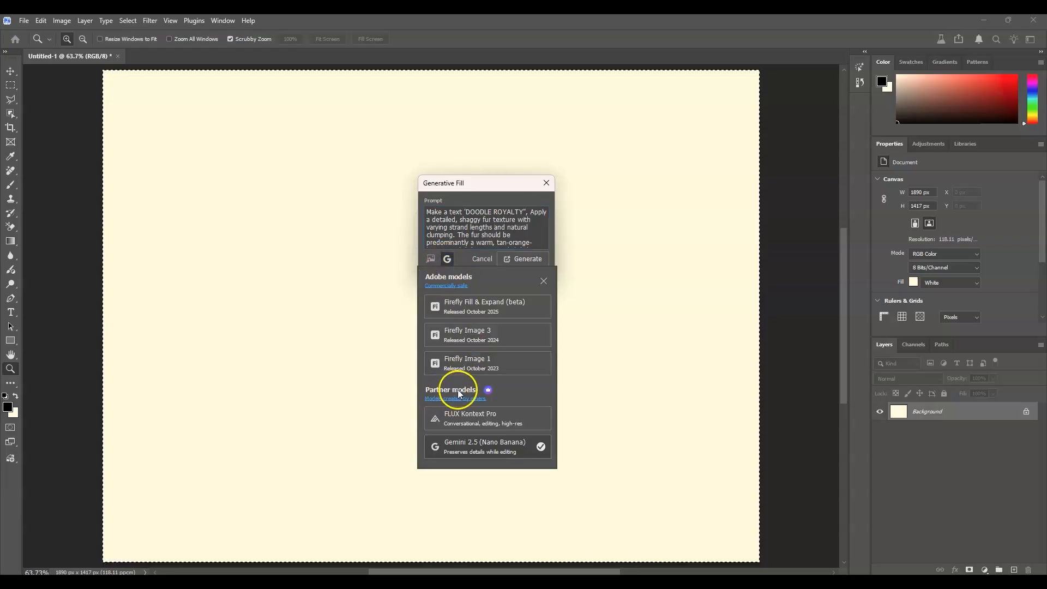
{"action": "left_click", "coordinate": [470, 446]}
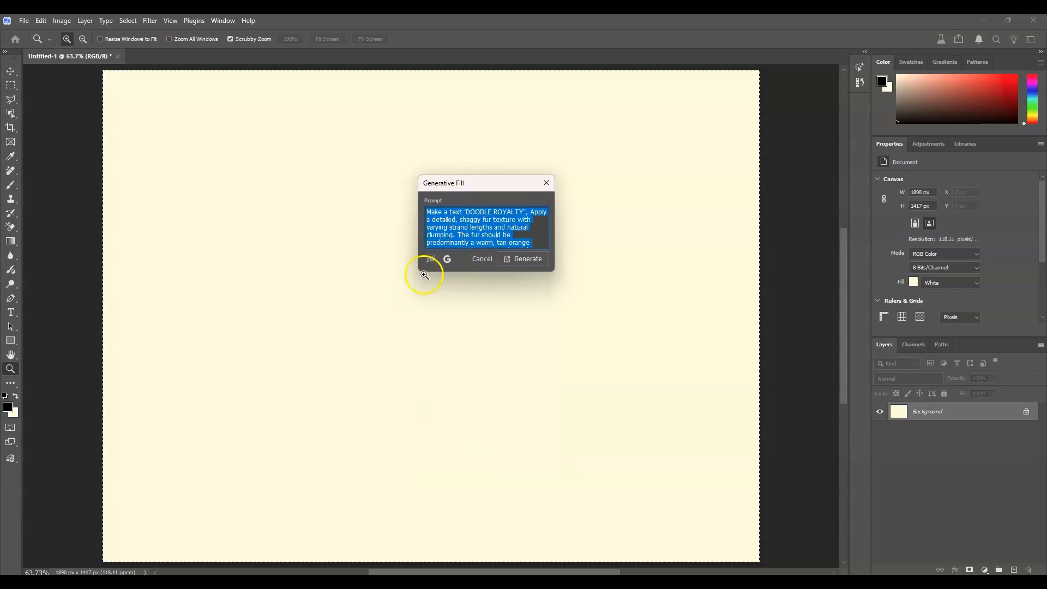
{"action": "left_click", "coordinate": [534, 259]}
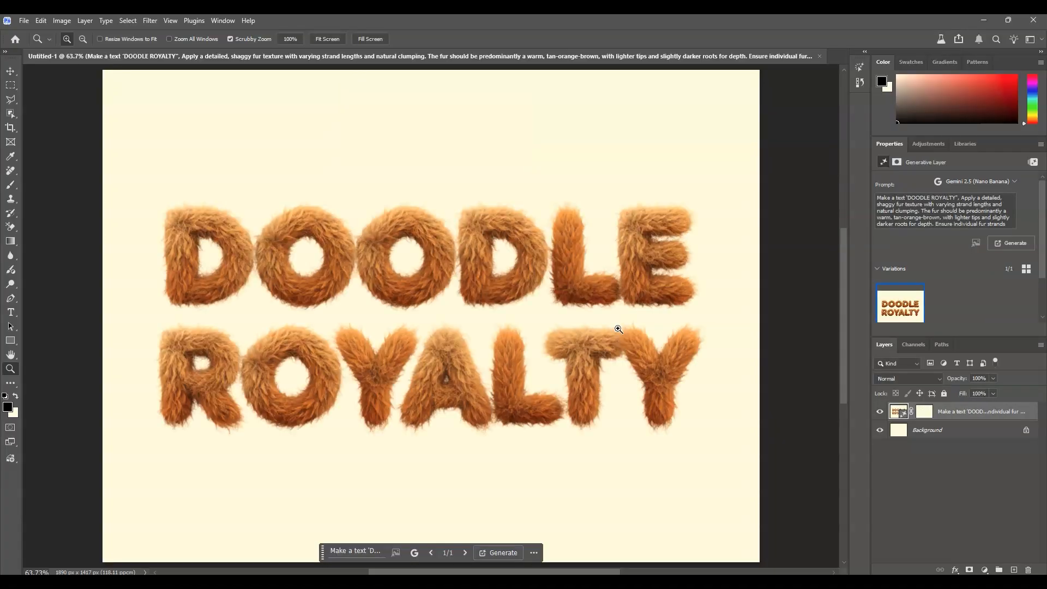
Generate another variation of the furry DOODLE ROYALTY text on the generative layer, then deselect the layer.
{"action": "left_click", "coordinate": [950, 414]}
{"action": "left_click", "coordinate": [497, 552]}
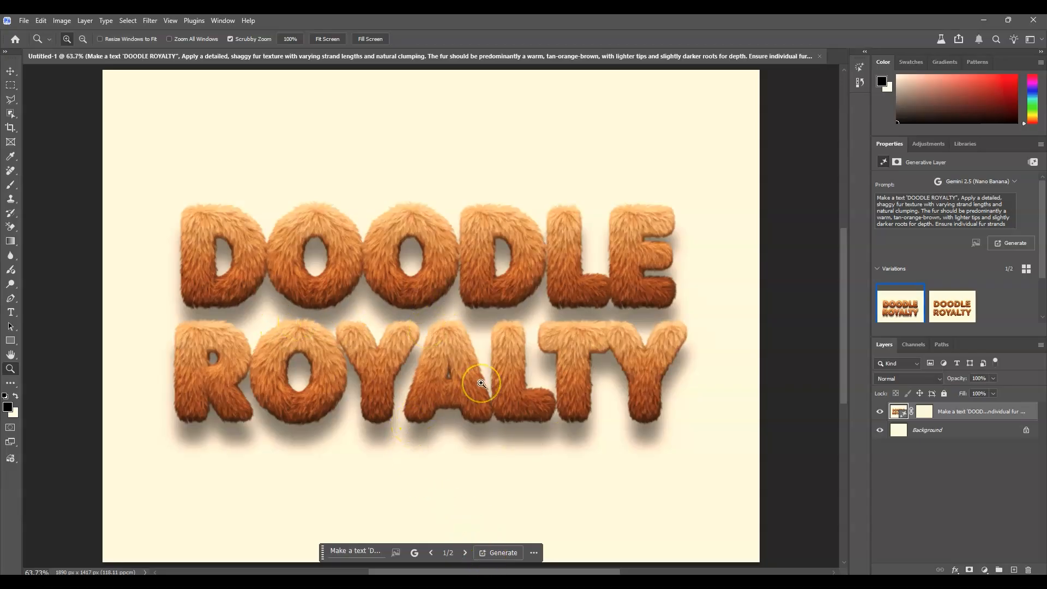
{"action": "left_click", "coordinate": [893, 498]}
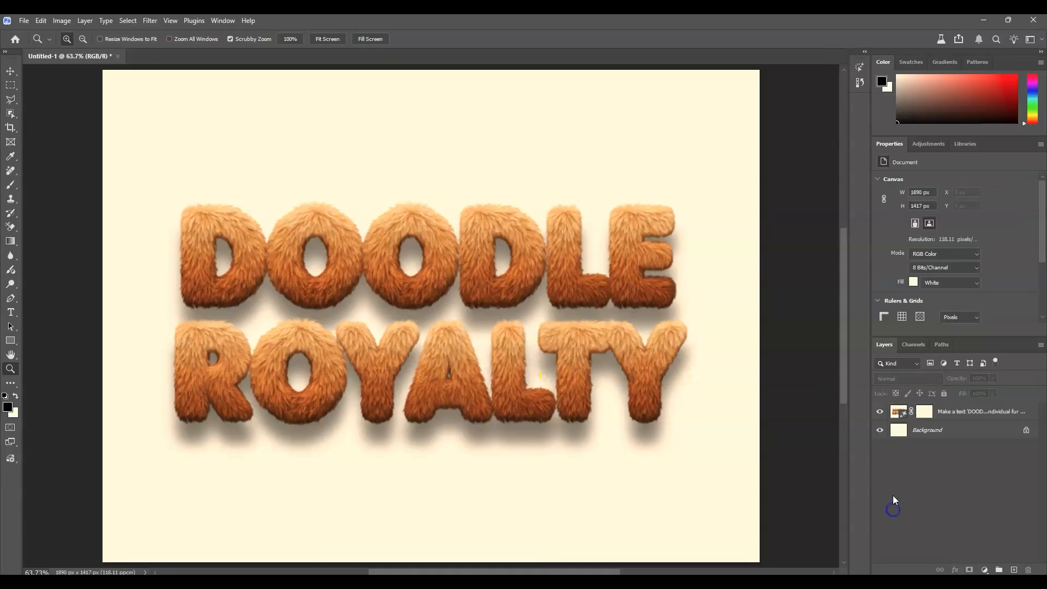